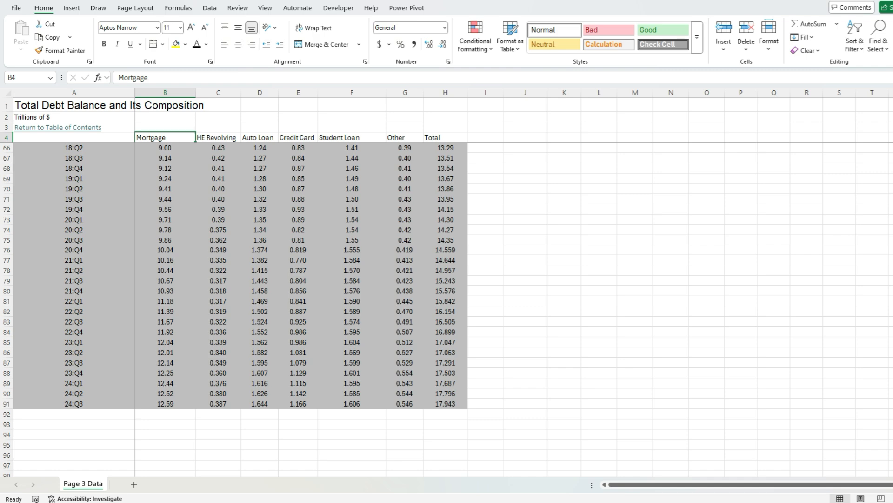
# Enter the headers Mortgage Growth, HE Revolving Growth and Auto Loan Growth in I4:K4, beside the debt table's Total column.
pyautogui.scroll(-9, 438, 233)
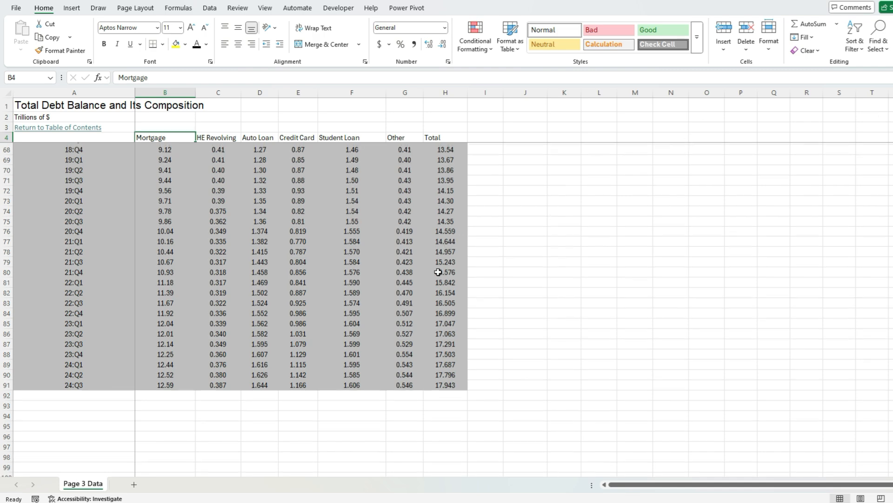
pyautogui.scroll(-3, 427, 283)
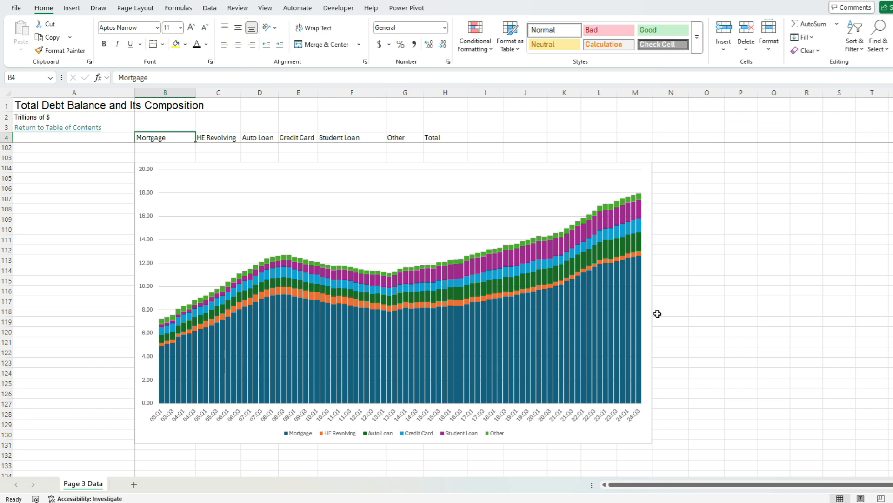
pyautogui.scroll(11, 657, 313)
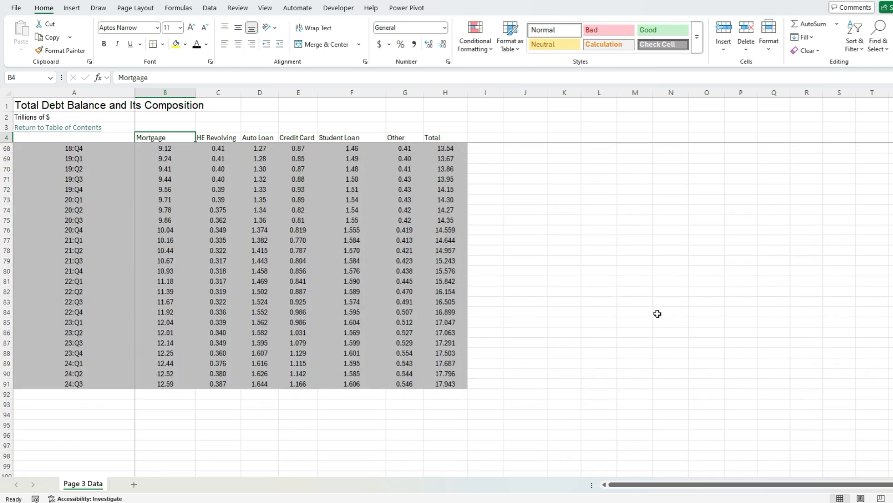
pyautogui.scroll(2, 657, 314)
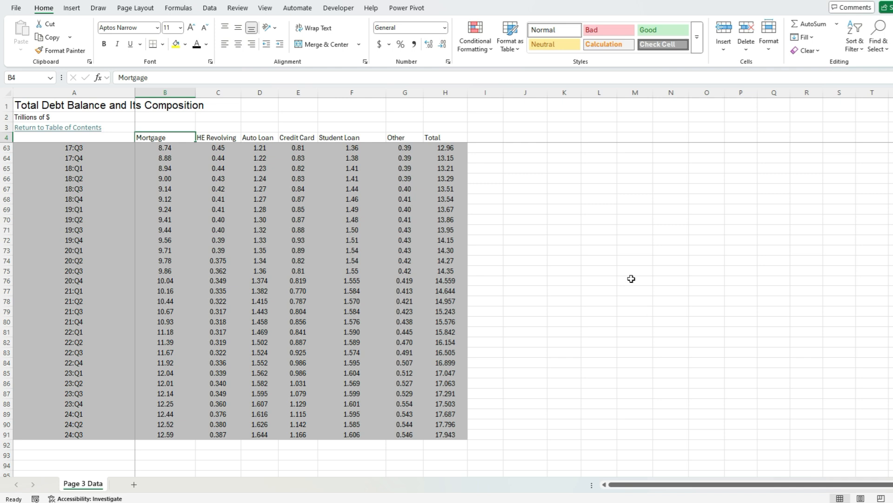
pyautogui.click(491, 137)
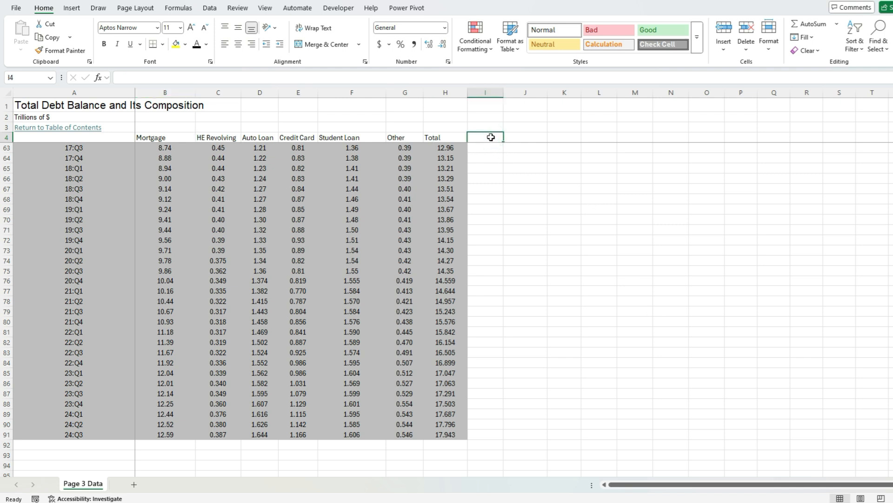
pyautogui.write('Mo')
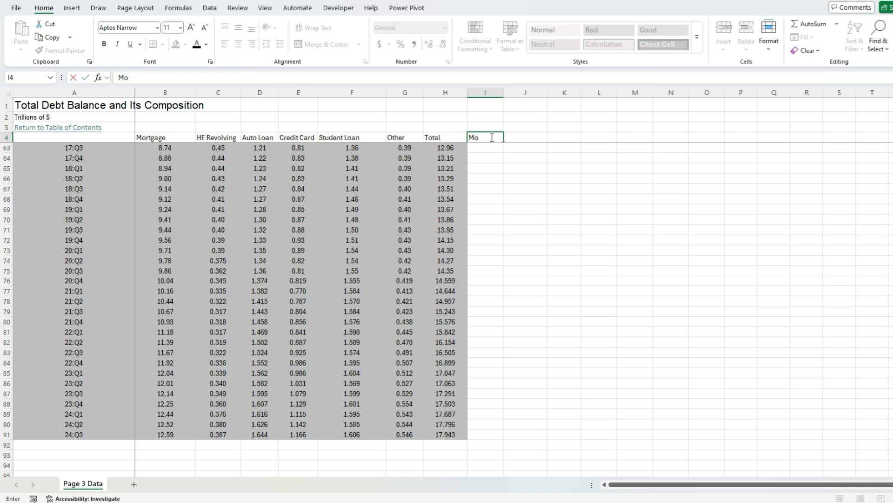
pyautogui.write('rtgage Growth')
pyautogui.press('Tab')
pyautogui.write('HE Revolving Growth')
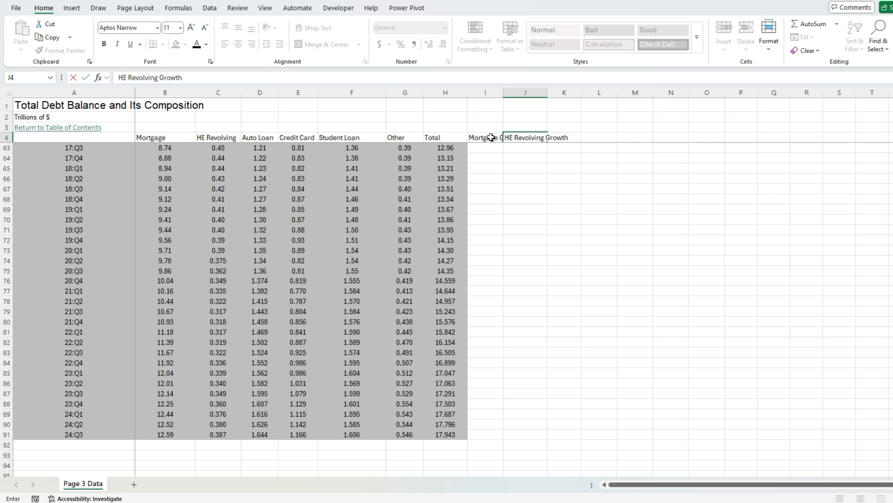
pyautogui.press('Tab')
pyautogui.write('Auto Loa')
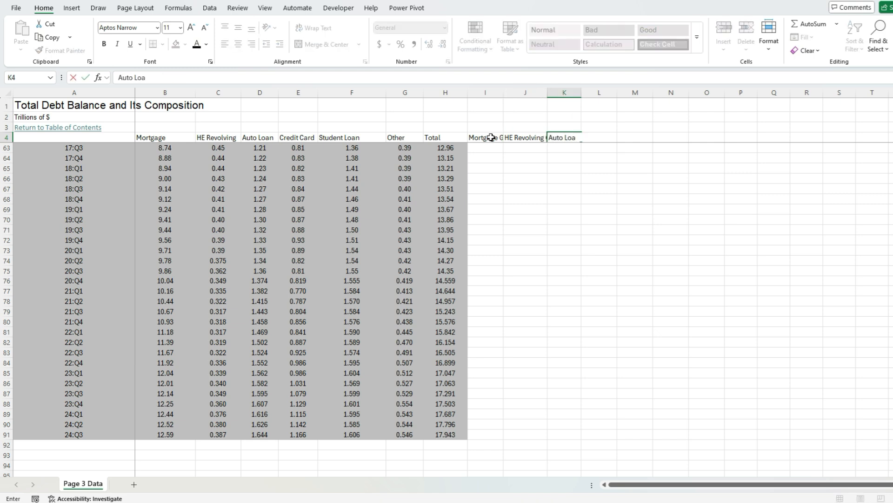
pyautogui.write('n Growth')
pyautogui.press('Tab')
# Enter the headers Credit Card Growth, Student Loan Growth, Other Growth and Total Growth in L4:O4.
pyautogui.write('Credi')
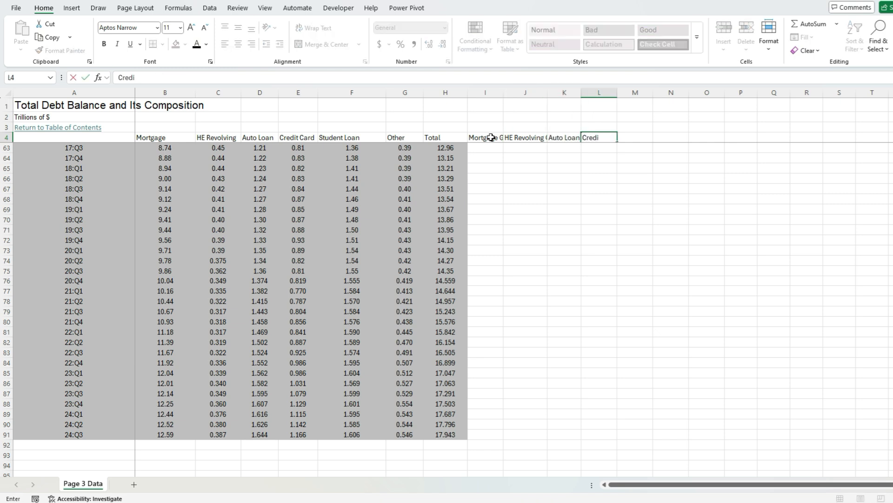
pyautogui.write('t Card Growth')
pyautogui.press('Tab')
pyautogui.write('Student Loan Growth')
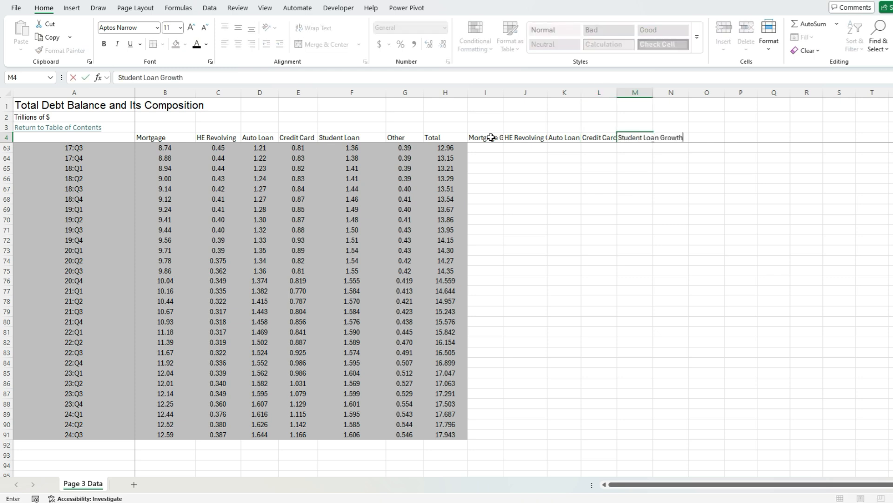
pyautogui.press('Tab')
pyautogui.write('Other Growth')
pyautogui.press('Tab')
pyautogui.write('Total Growth')
pyautogui.press('Return')
# Wrap the text of the growth headers in I4:O4 and set columns I to O to a width of 13.
pyautogui.moveTo(491, 137); pyautogui.dragTo(704, 140)
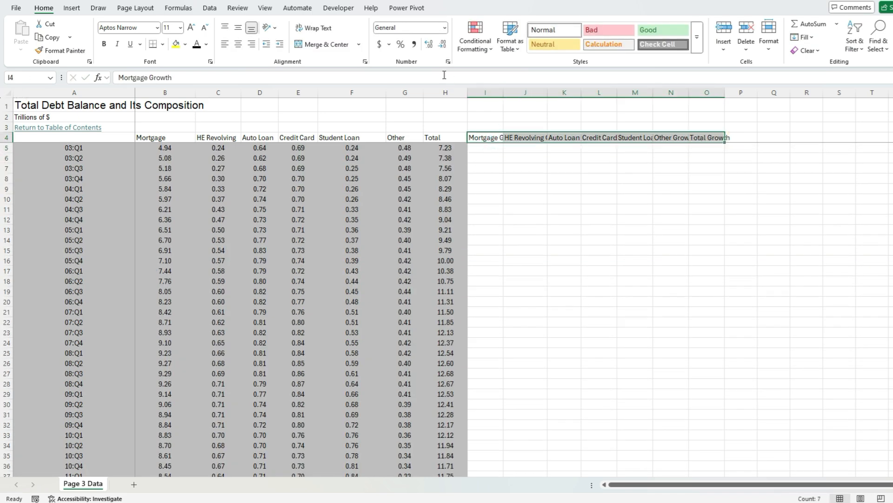
pyautogui.click(317, 29)
pyautogui.moveTo(497, 92); pyautogui.dragTo(700, 93)
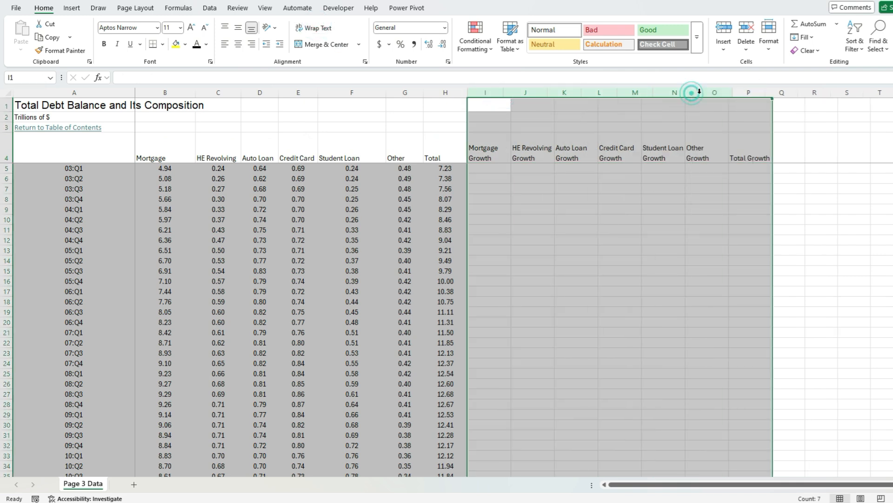
pyautogui.rightClick(692, 91)
pyautogui.click(733, 253)
pyautogui.write('1')
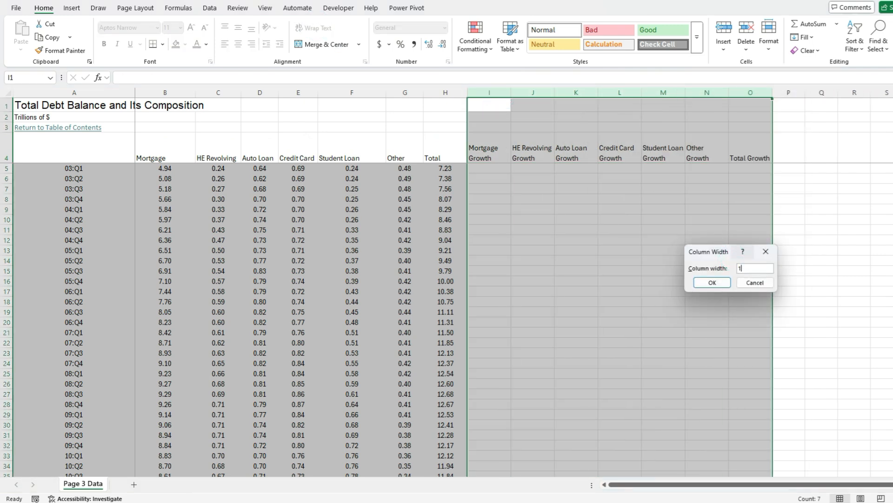
pyautogui.write('3')
pyautogui.press('Return')
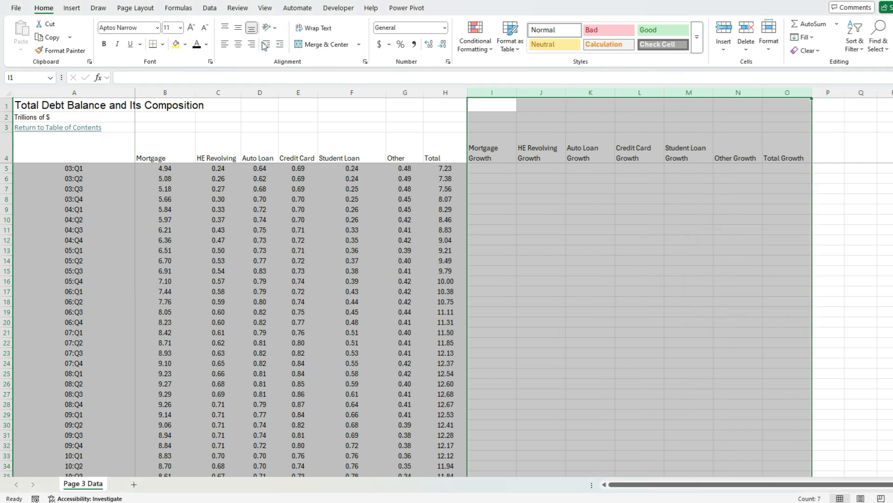
# Enter the year-over-year mortgage growth formula =B9/B5-1 in I9, in the 04:Q1 row.
pyautogui.click(445, 168)
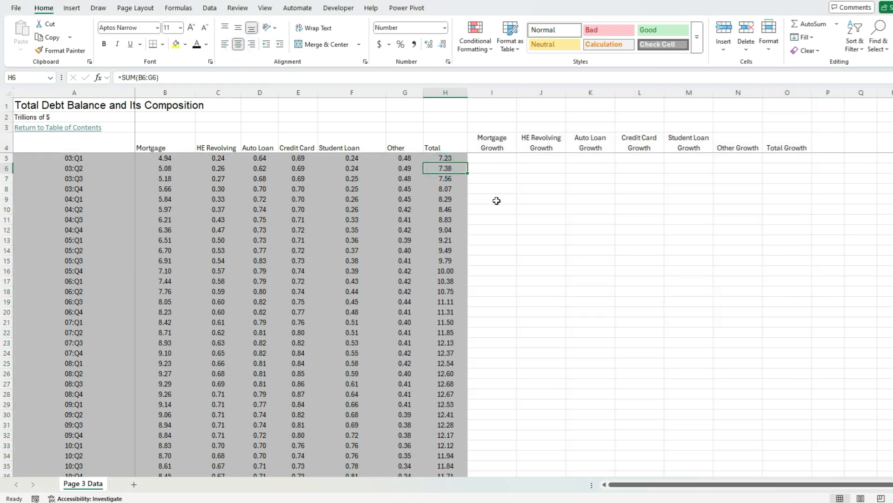
pyautogui.click(485, 155)
pyautogui.press('Down')
pyautogui.press('Down')
pyautogui.press('Down')
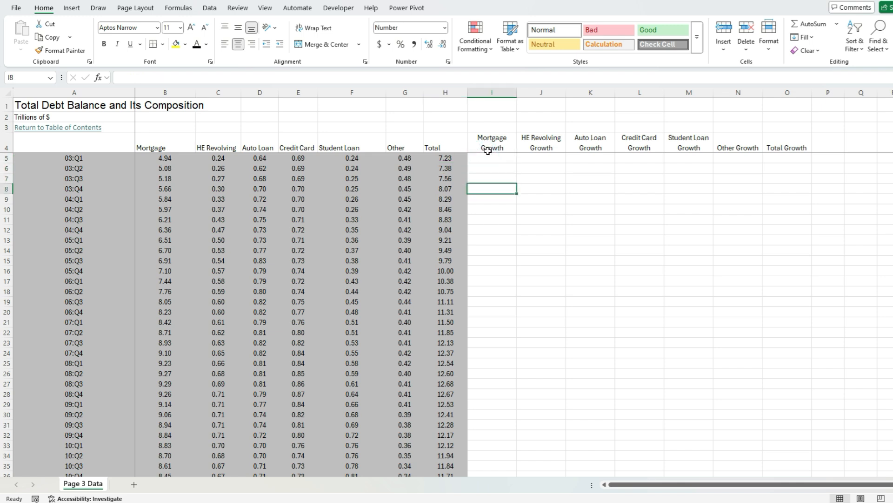
pyautogui.press('Down')
pyautogui.write('=')
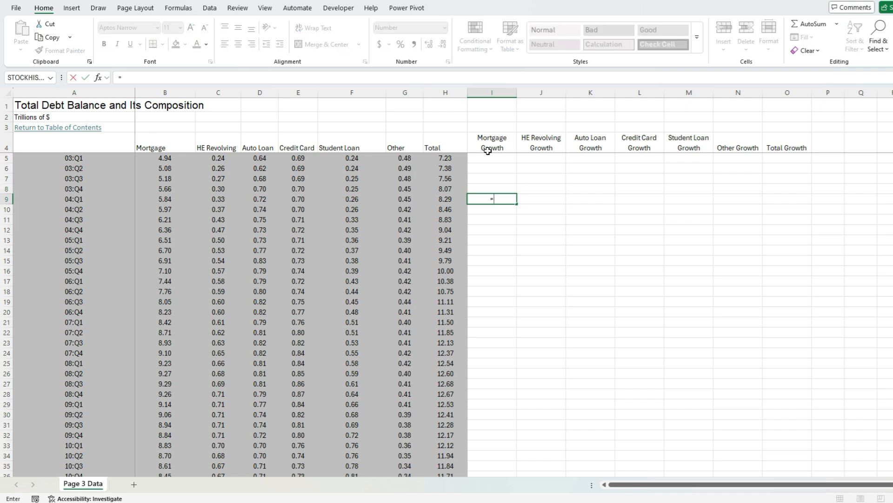
pyautogui.click(161, 203)
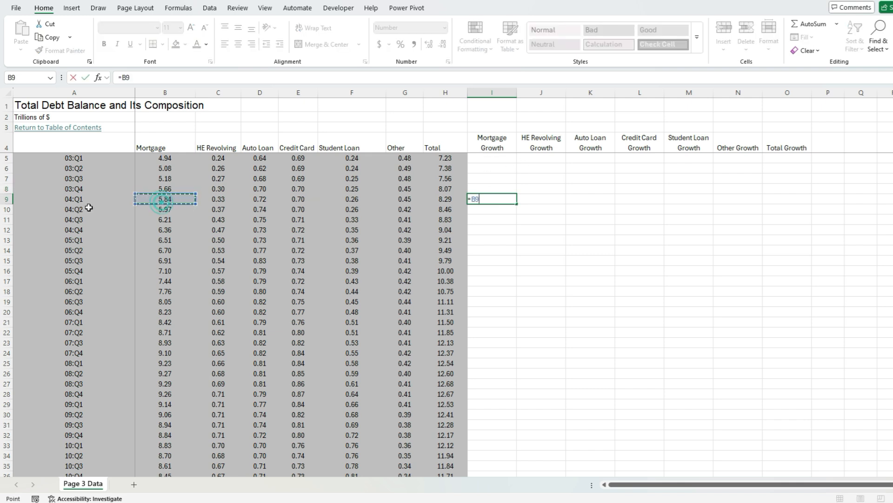
pyautogui.write('/')
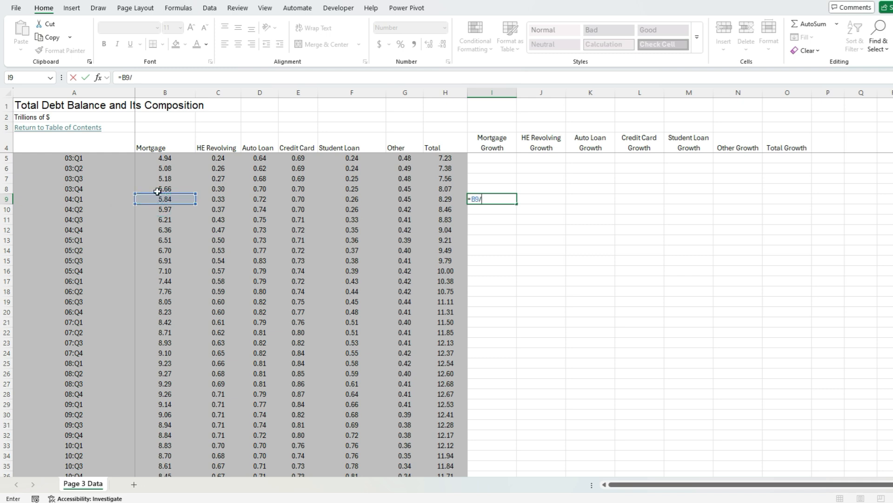
pyautogui.click(176, 159)
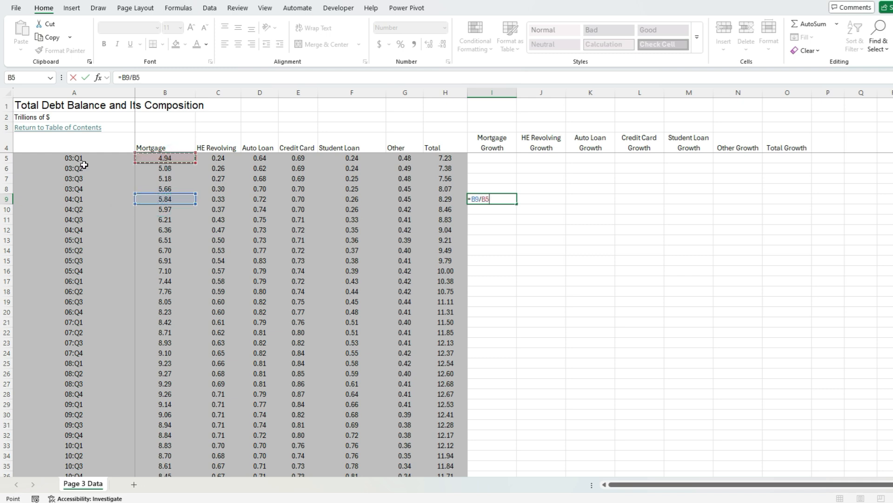
pyautogui.write('-1')
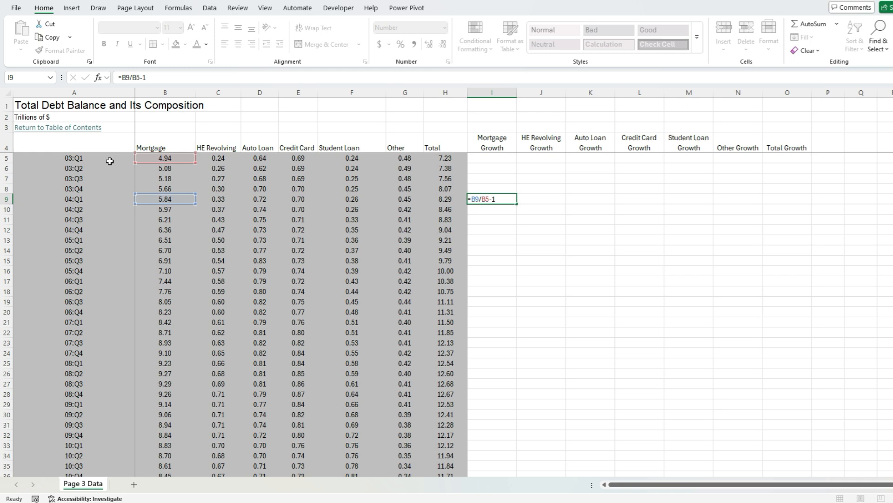
pyautogui.hotkey('ctrl', 'Return')
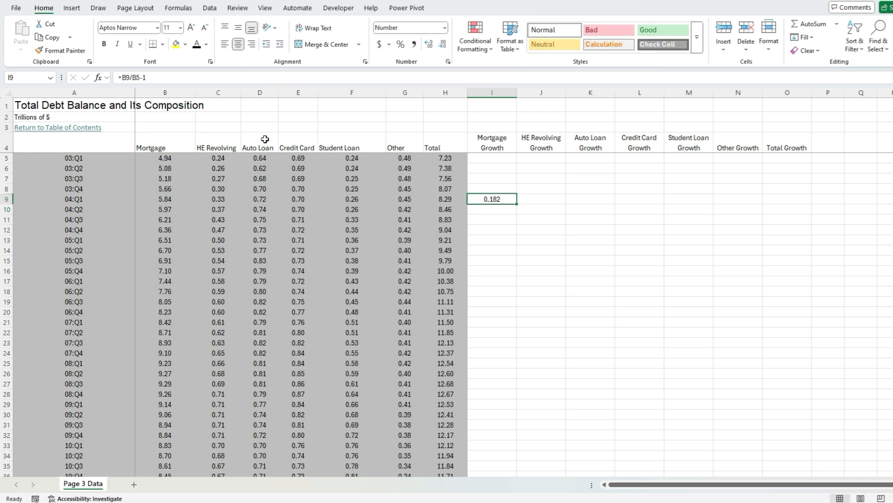
# Format I9 as a percentage and fill its formula across to O9 and down through row 91.
pyautogui.click(400, 44)
pyautogui.moveTo(518, 201); pyautogui.dragTo(814, 204)
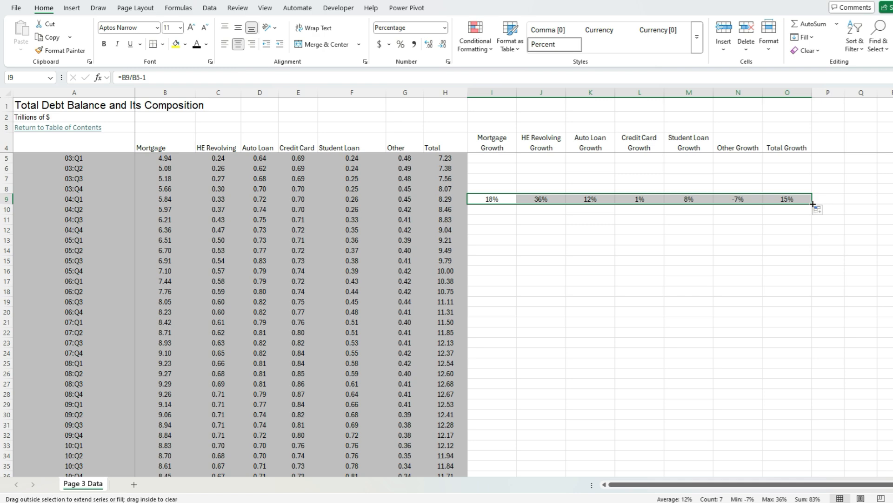
pyautogui.doubleClick(814, 203)
pyautogui.click(510, 208)
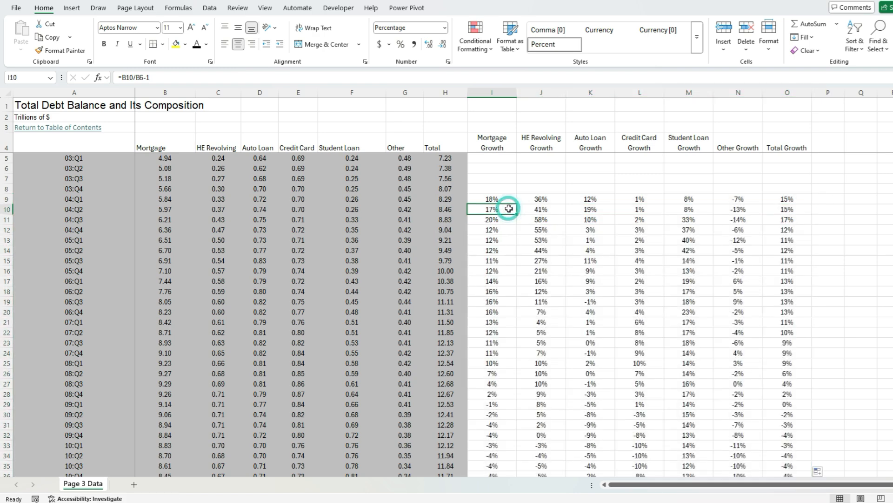
pyautogui.hotkey('ctrl', 'Down')
pyautogui.scroll(-1, 558, 229)
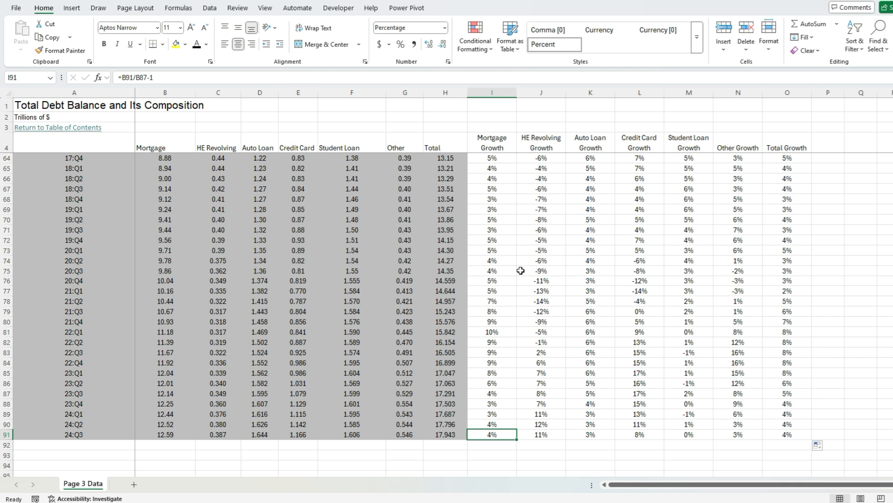
# Apply green gradient-fill data bars to the growth columns, I4:O91, as conditional formatting.
pyautogui.click(500, 152)
pyautogui.keyDown('shift'); pyautogui.click(788, 434); pyautogui.keyUp('shift')
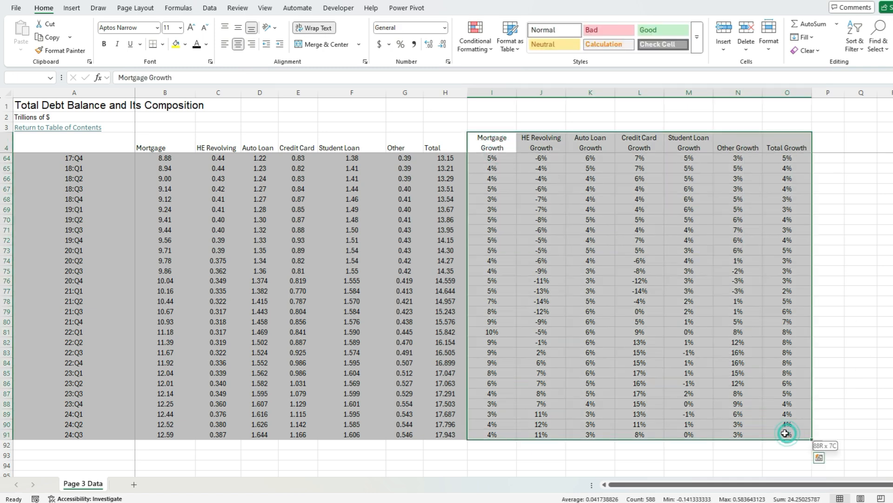
pyautogui.click(479, 49)
pyautogui.moveTo(508, 125)
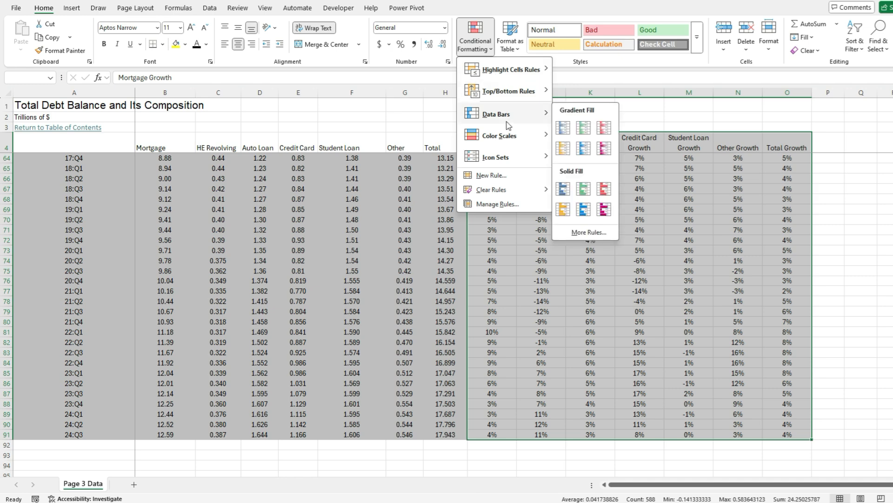
pyautogui.click(583, 128)
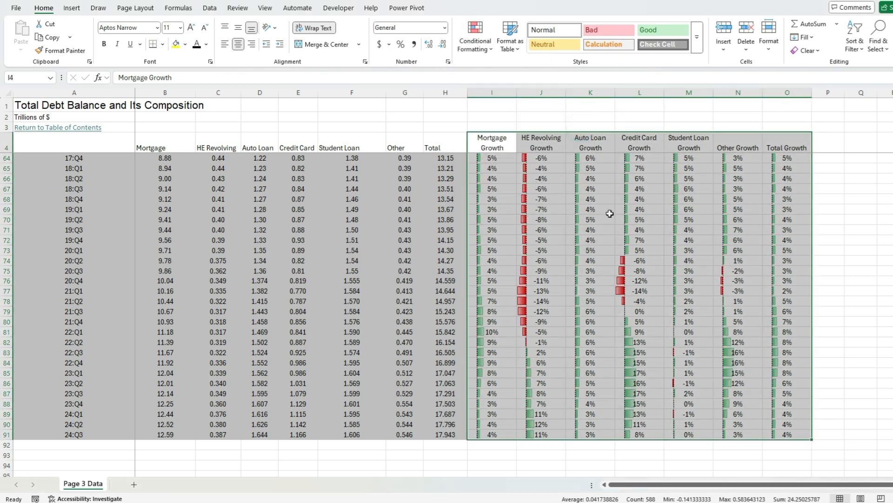
pyautogui.click(655, 333)
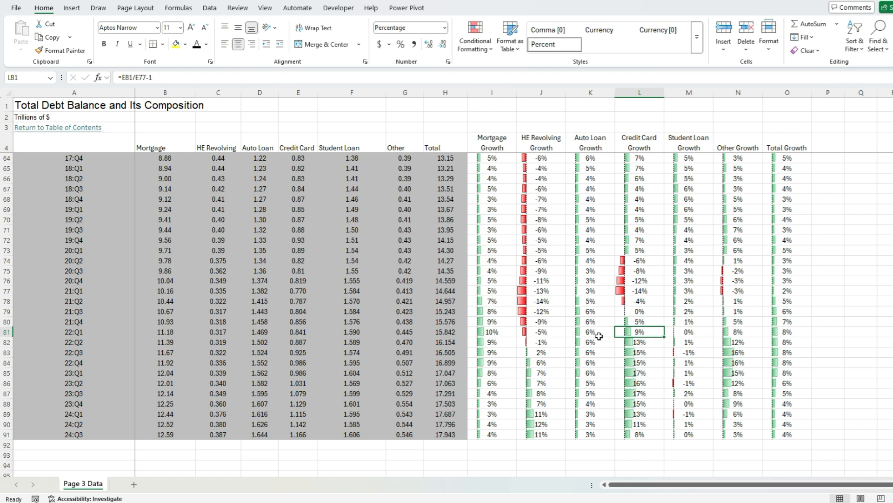
pyautogui.click(541, 312)
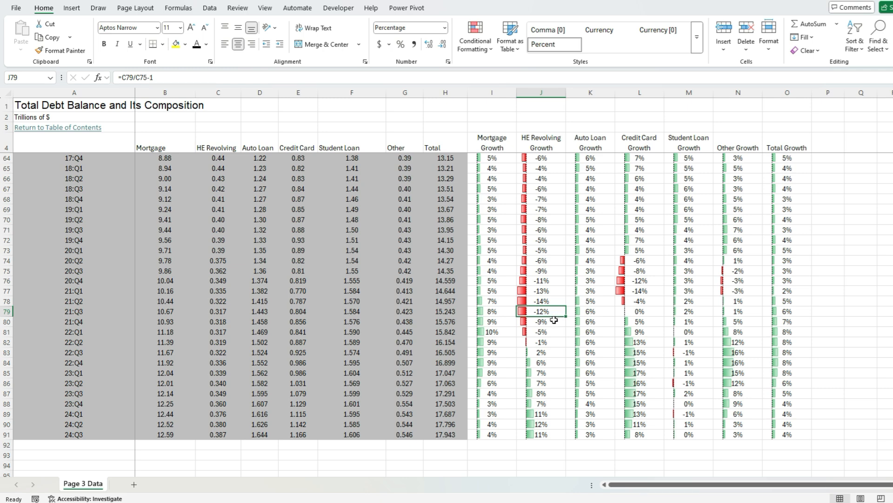
# Delete the early growth values in I9:O36, from 04:Q1 through 10:Q4.
pyautogui.scroll(20, 551, 321)
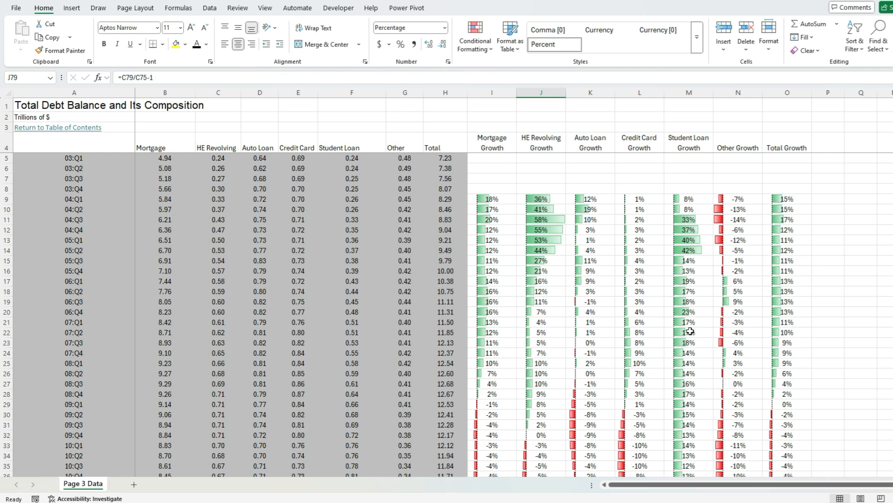
pyautogui.click(502, 200)
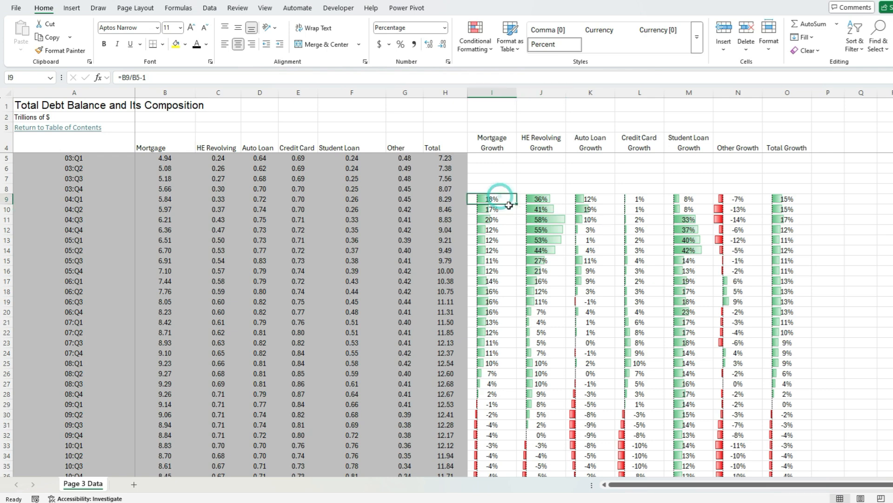
pyautogui.scroll(-2, 767, 358)
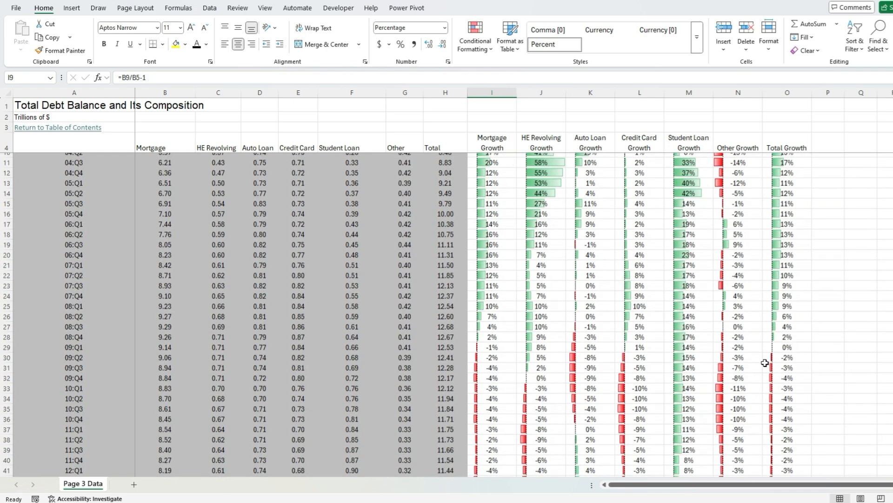
pyautogui.keyDown('shift'); pyautogui.moveTo(780, 403); pyautogui.dragTo(781, 414); pyautogui.keyUp('shift')
pyautogui.press('Delete')
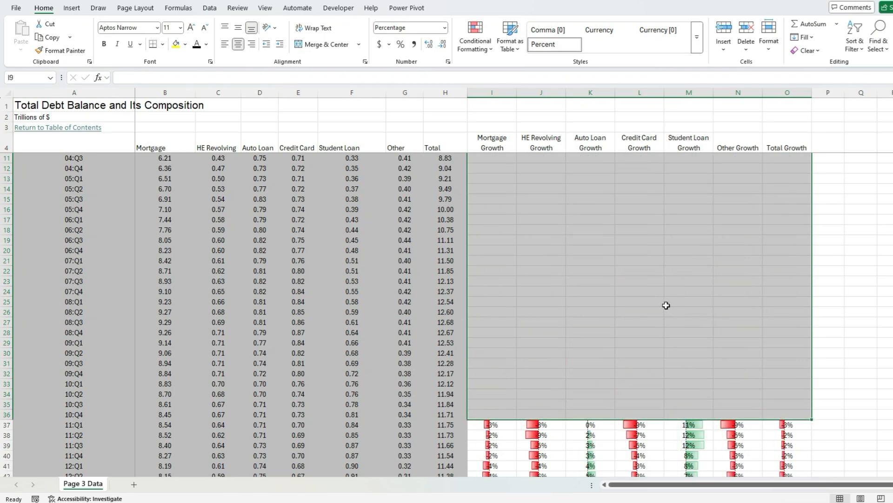
pyautogui.scroll(-8, 566, 303)
pyautogui.scroll(-11, 567, 304)
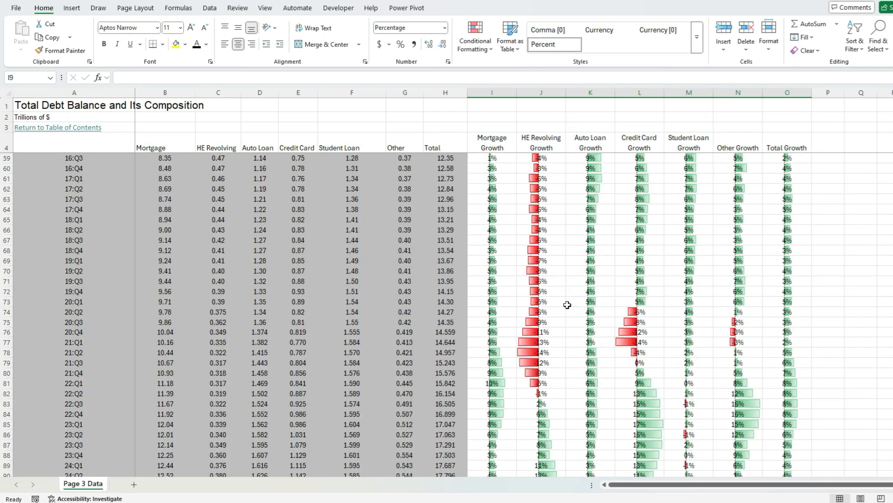
# Right-align the growth percentages in I37:O91, from 11:Q1 through 24:Q3.
pyautogui.click(567, 305)
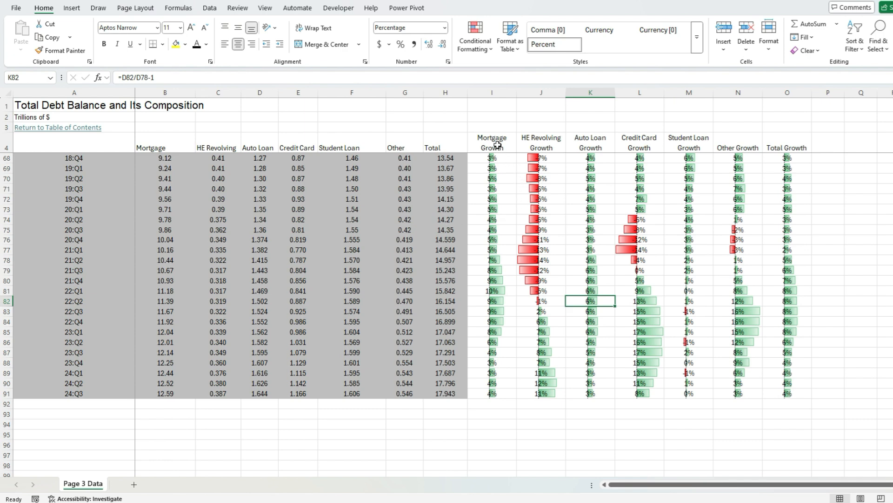
pyautogui.click(797, 392)
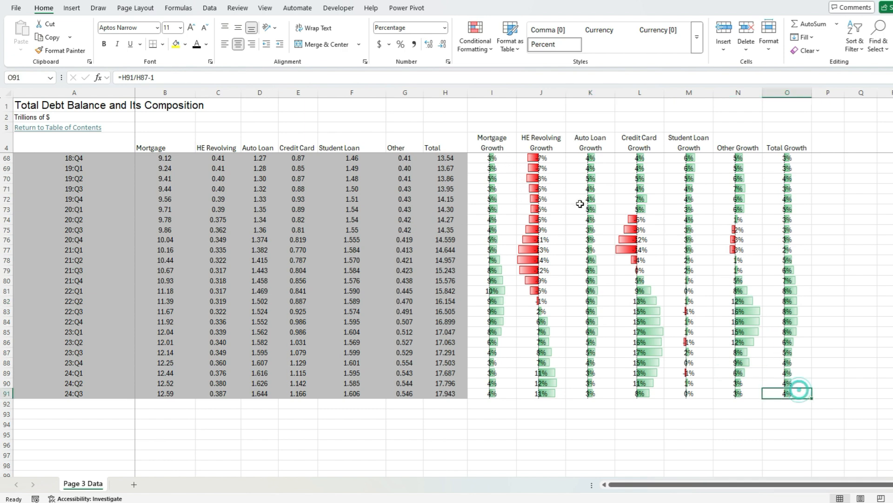
pyautogui.scroll(9, 563, 198)
pyautogui.scroll(5, 563, 199)
pyautogui.keyDown('shift'); pyautogui.click(494, 271); pyautogui.keyUp('shift')
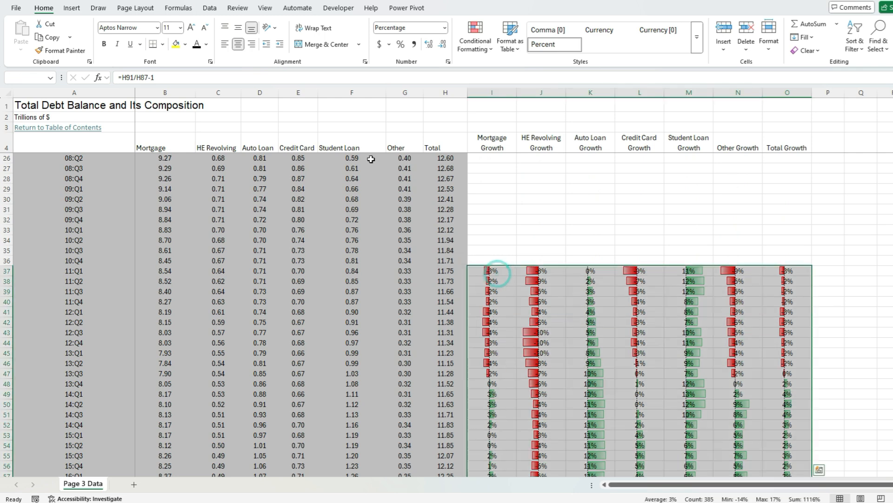
pyautogui.click(251, 43)
pyautogui.scroll(-7, 568, 213)
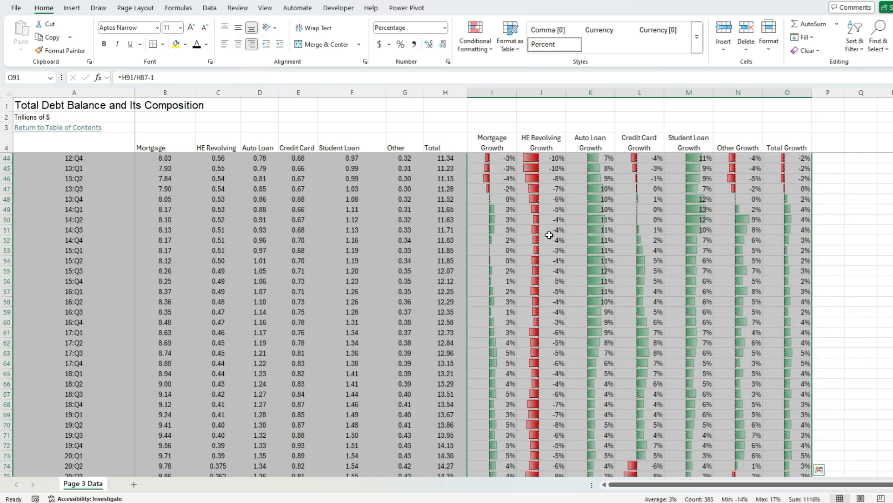
pyautogui.scroll(-6, 570, 270)
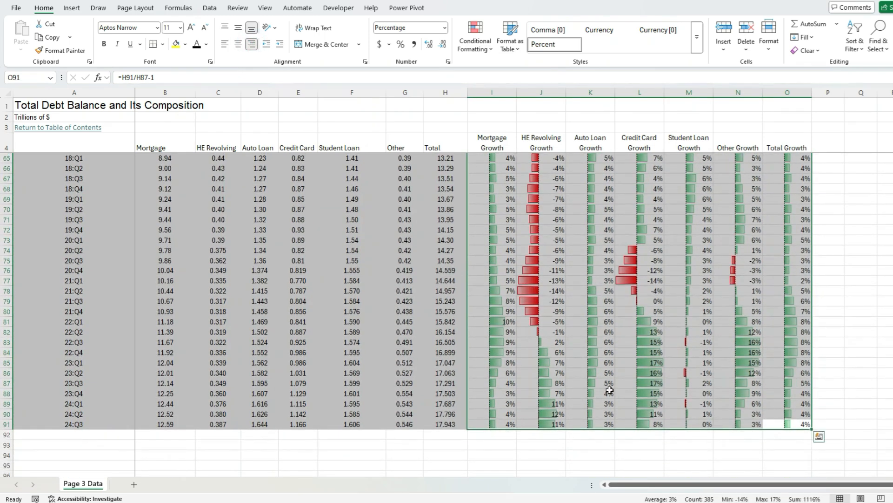
# Edit the growth columns' data bar rule so positive bars have a red gradient fill and a dark red solid border.
pyautogui.click(634, 396)
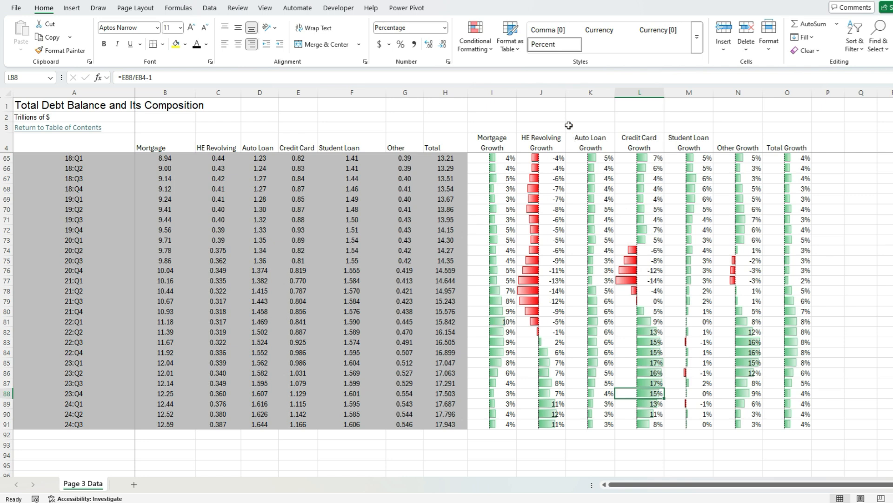
pyautogui.click(471, 50)
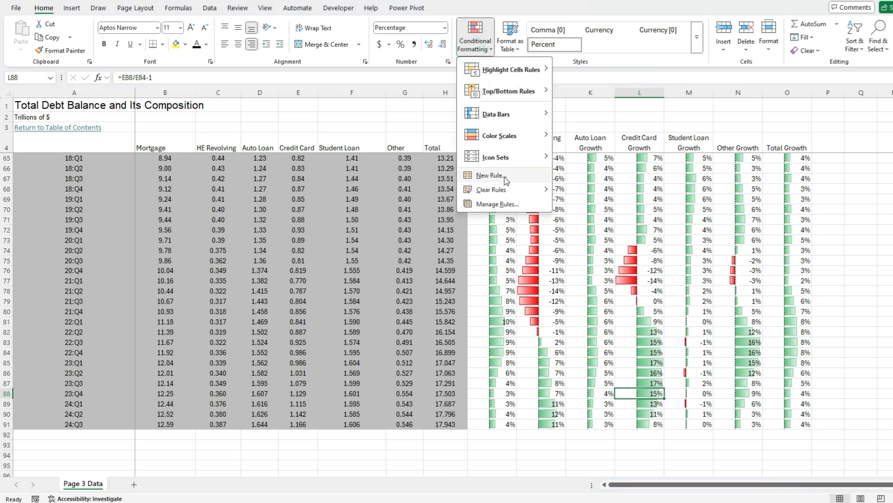
pyautogui.click(508, 203)
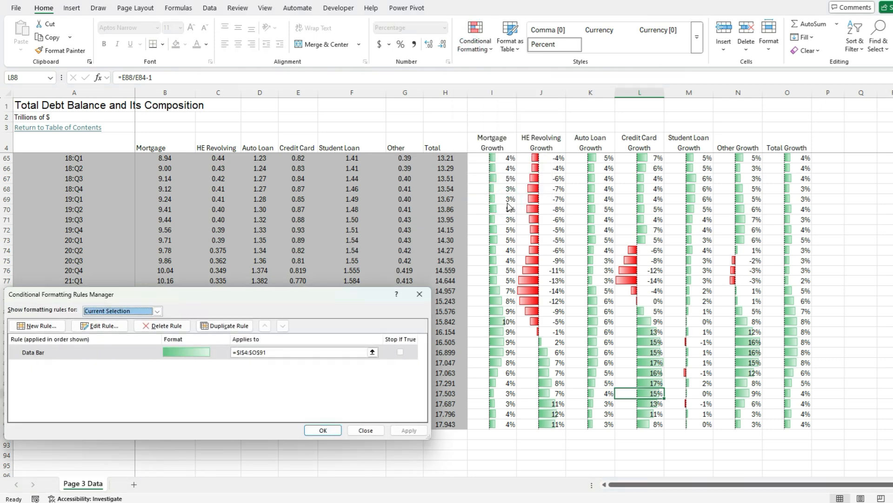
pyautogui.click(99, 355)
pyautogui.click(98, 326)
pyautogui.moveTo(155, 239); pyautogui.dragTo(436, 144)
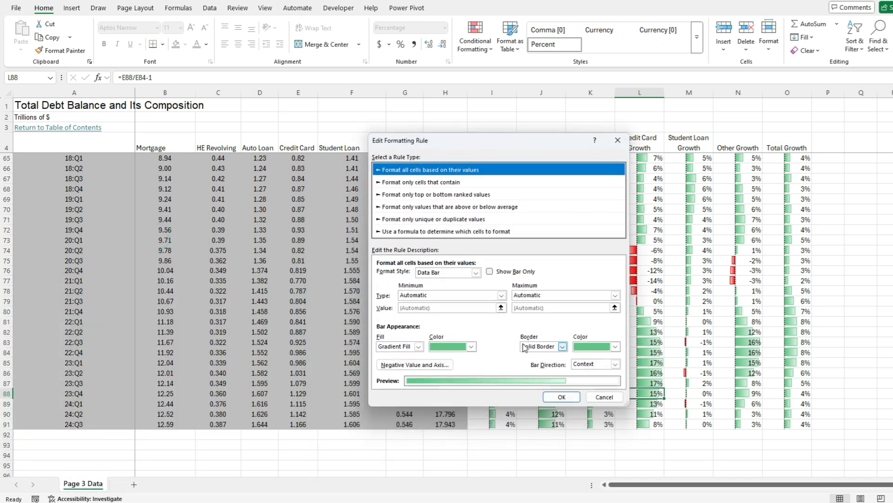
pyautogui.click(471, 347)
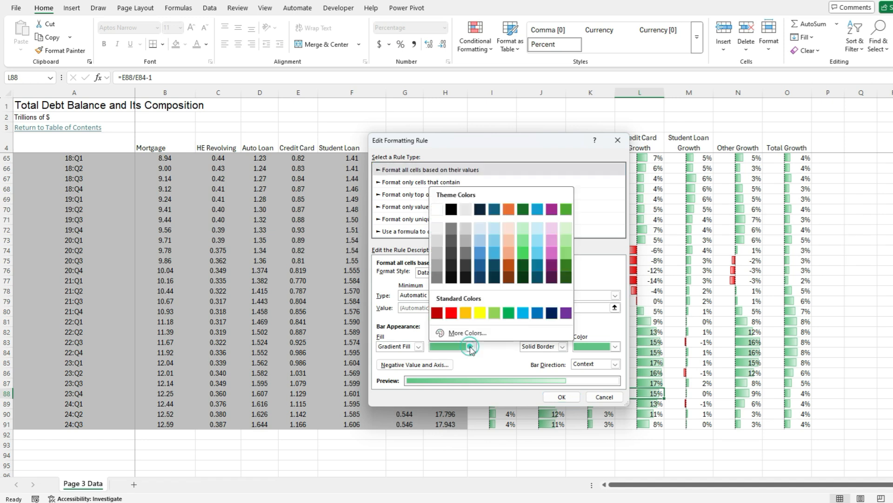
pyautogui.click(452, 312)
pyautogui.click(594, 350)
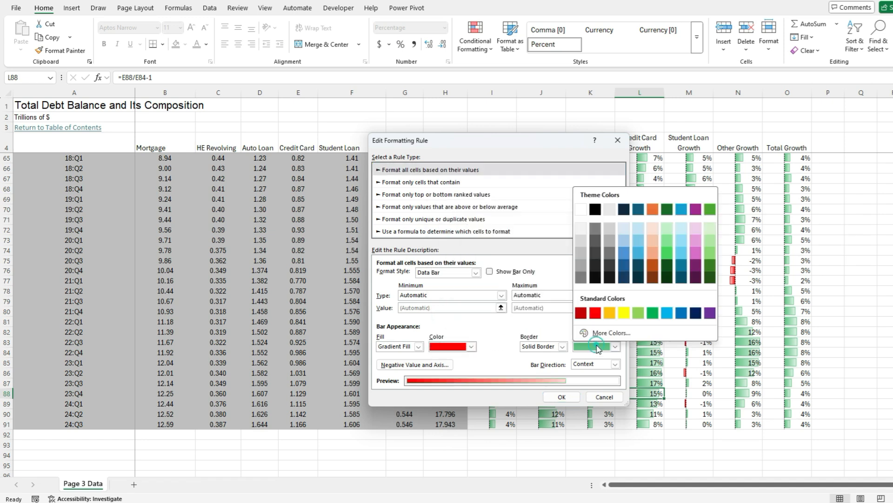
pyautogui.click(581, 315)
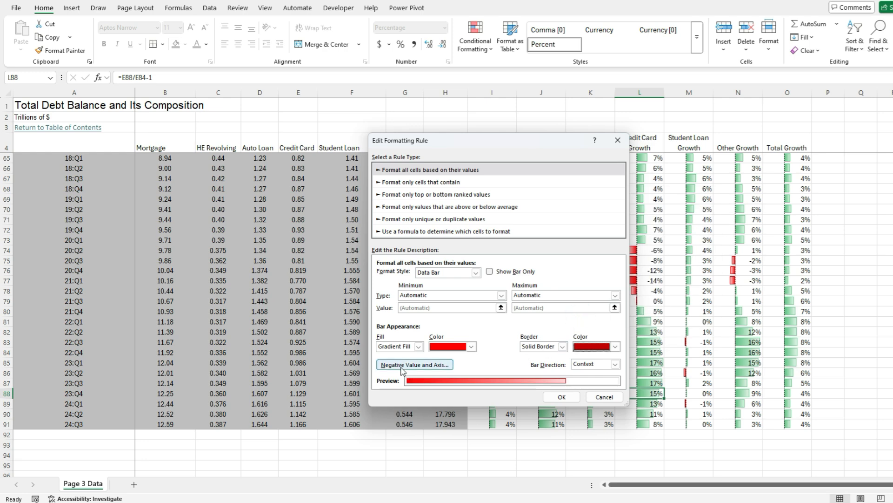
# Set the negative data bars to a green fill with a dark green border and apply the edited rule.
pyautogui.click(435, 366)
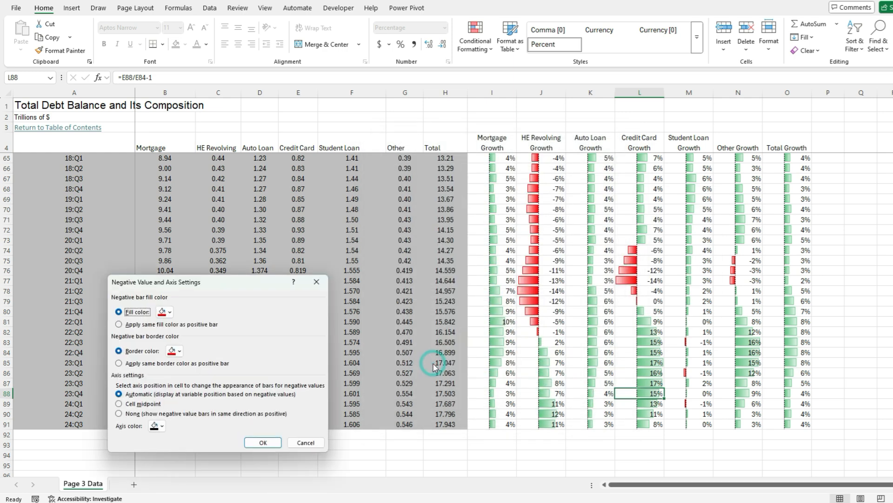
pyautogui.click(164, 313)
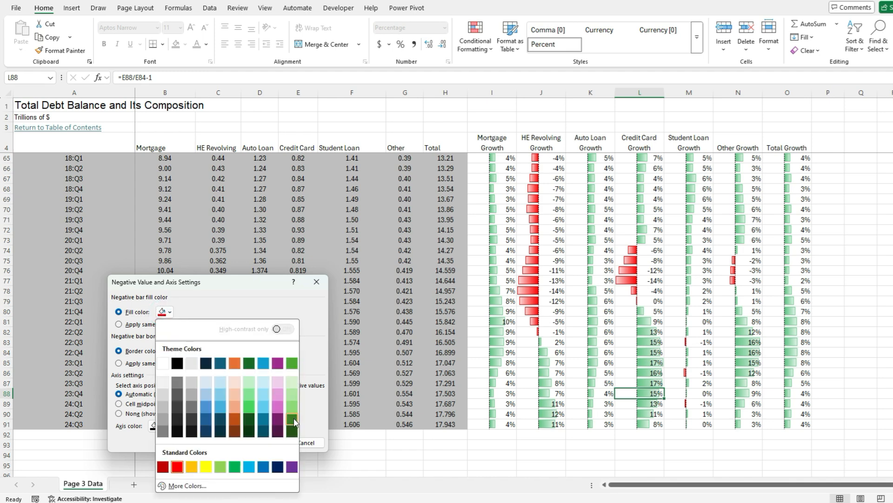
pyautogui.click(236, 472)
pyautogui.click(176, 351)
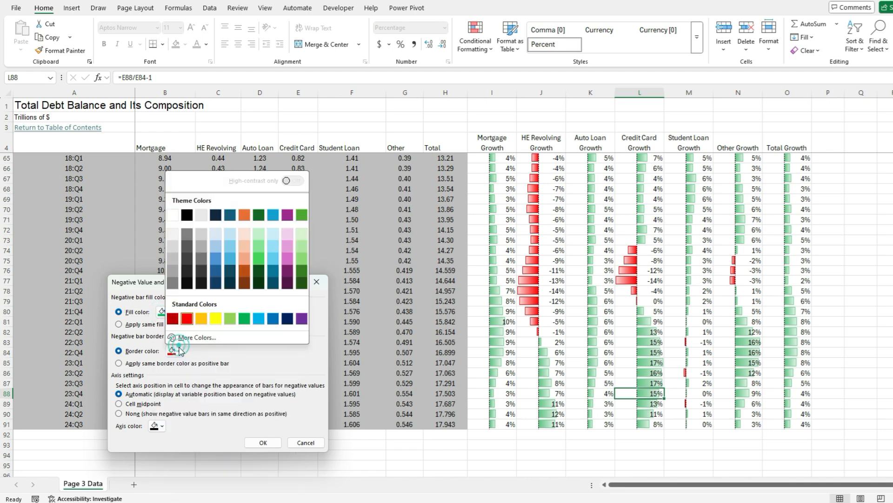
pyautogui.click(303, 272)
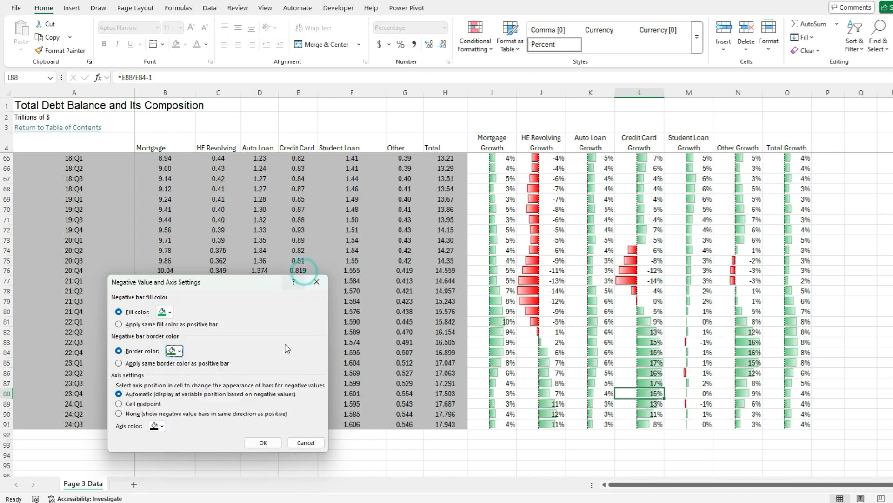
pyautogui.click(261, 442)
pyautogui.click(563, 396)
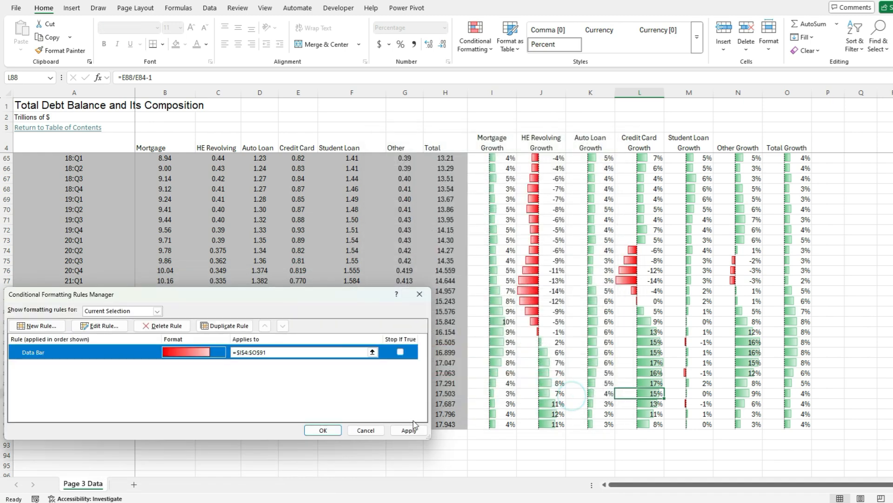
pyautogui.click(407, 429)
pyautogui.click(323, 430)
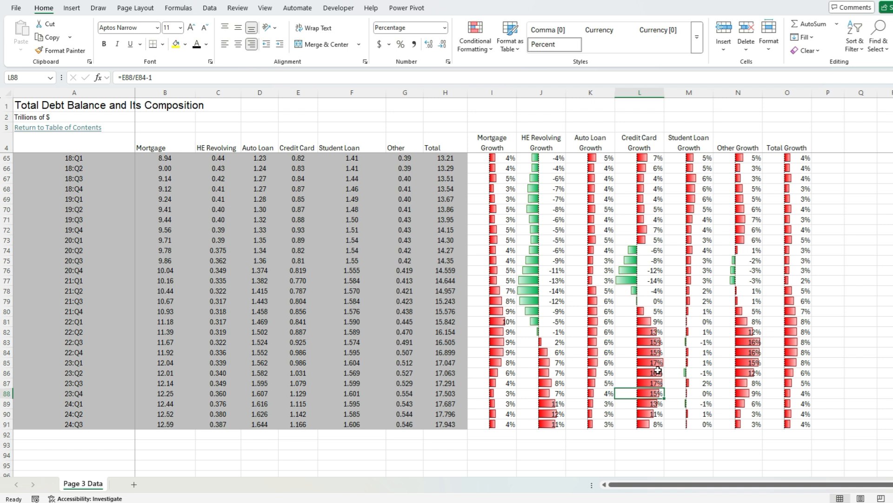
# Examine the recolored growth bars, especially HE Revolving and Credit Card, alongside the stacked debt balance chart below the table.
pyautogui.scroll(-12, 439, 345)
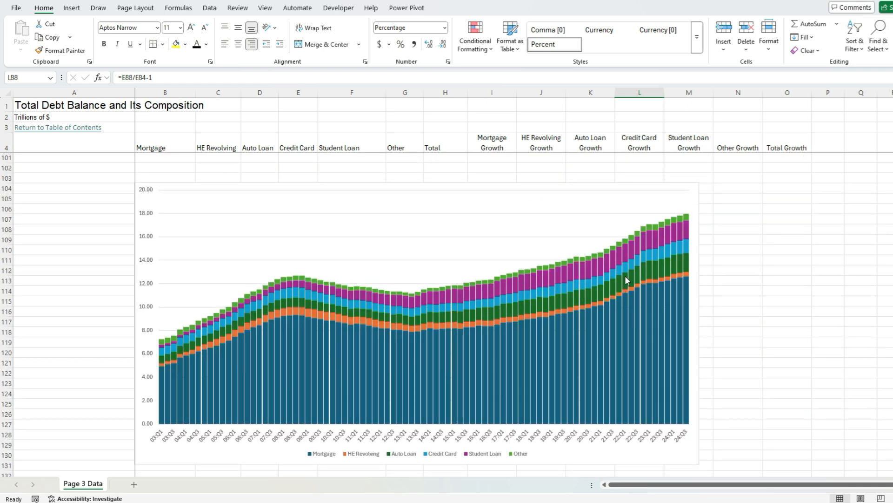
pyautogui.scroll(8, 625, 279)
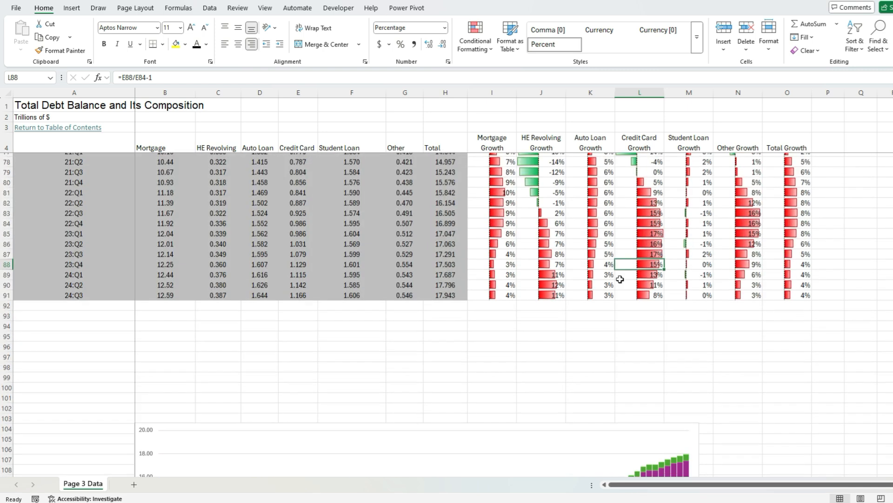
pyautogui.scroll(4, 620, 279)
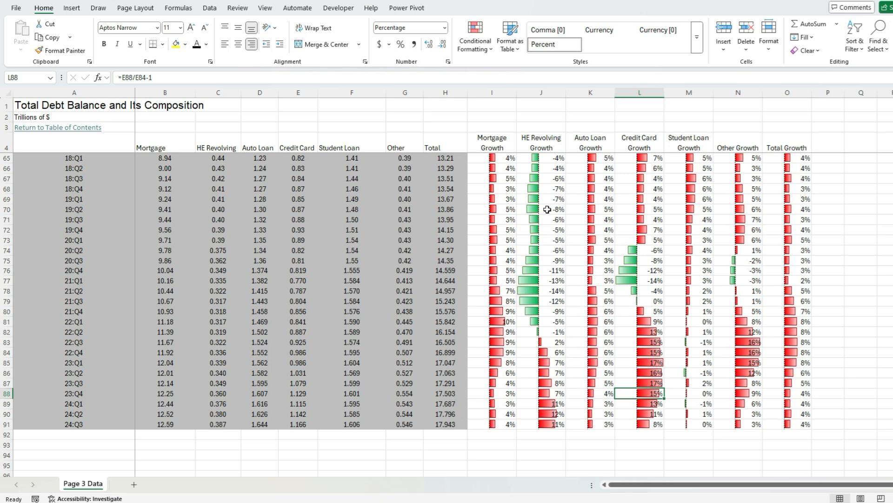
pyautogui.scroll(5, 557, 212)
pyautogui.scroll(-4, 554, 221)
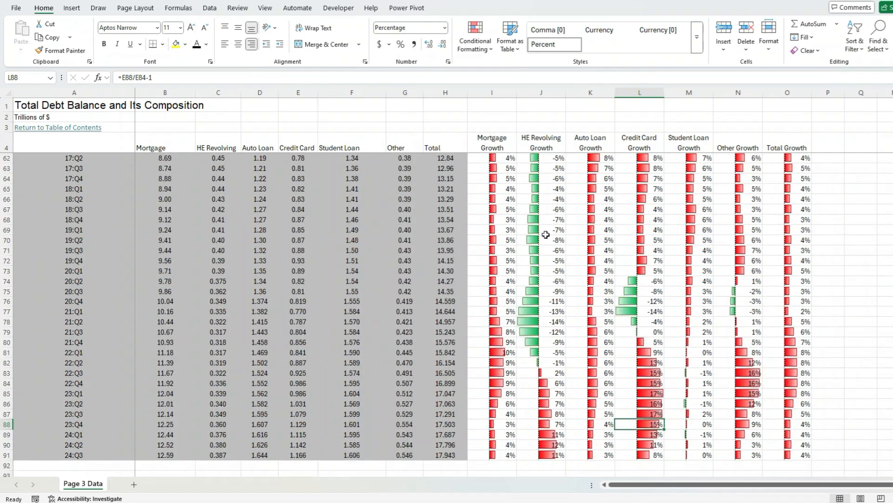
pyautogui.scroll(-2, 546, 235)
pyautogui.click(553, 310)
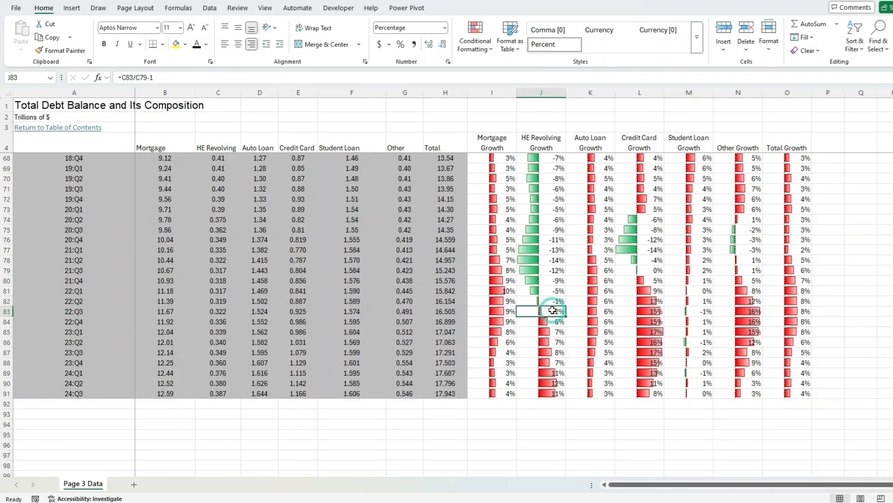
pyautogui.click(653, 219)
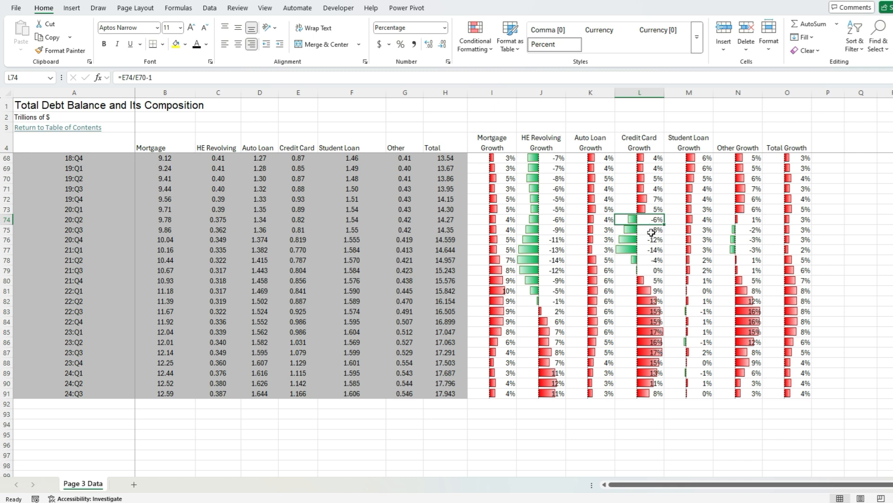
pyautogui.click(652, 280)
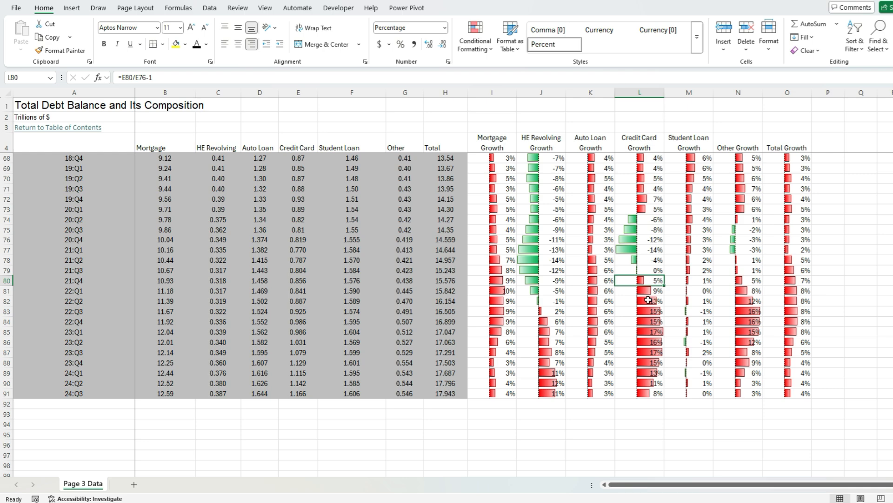
pyautogui.scroll(-10, 648, 299)
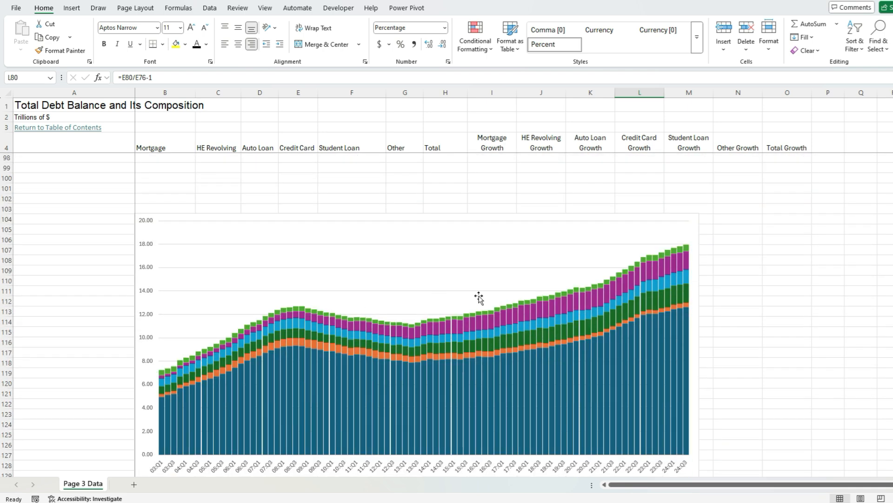
pyautogui.moveTo(689, 323)
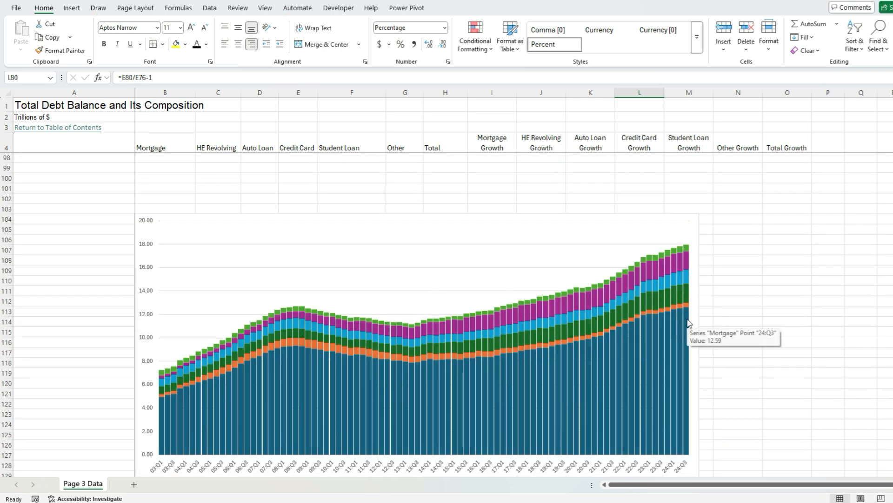
pyautogui.scroll(10, 692, 309)
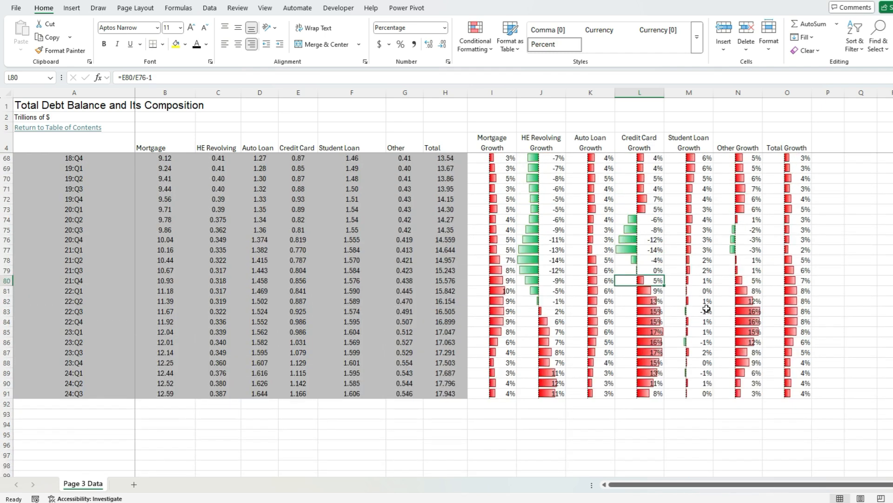
pyautogui.scroll(2, 707, 309)
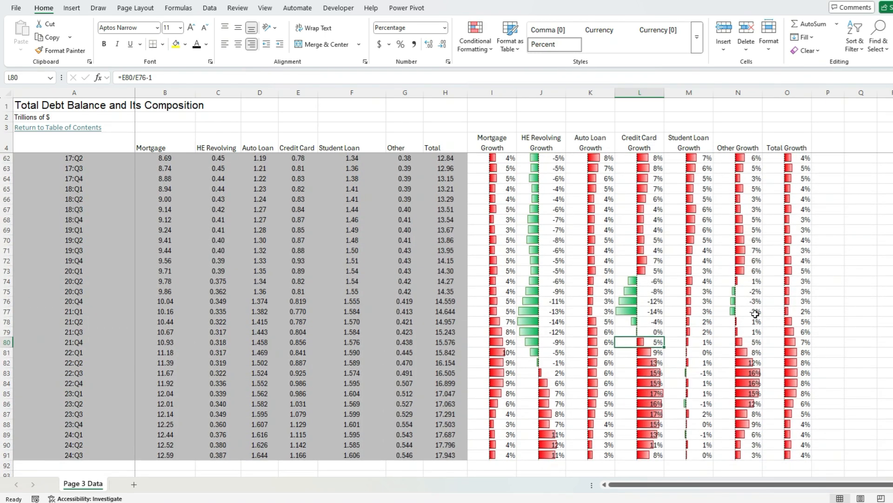